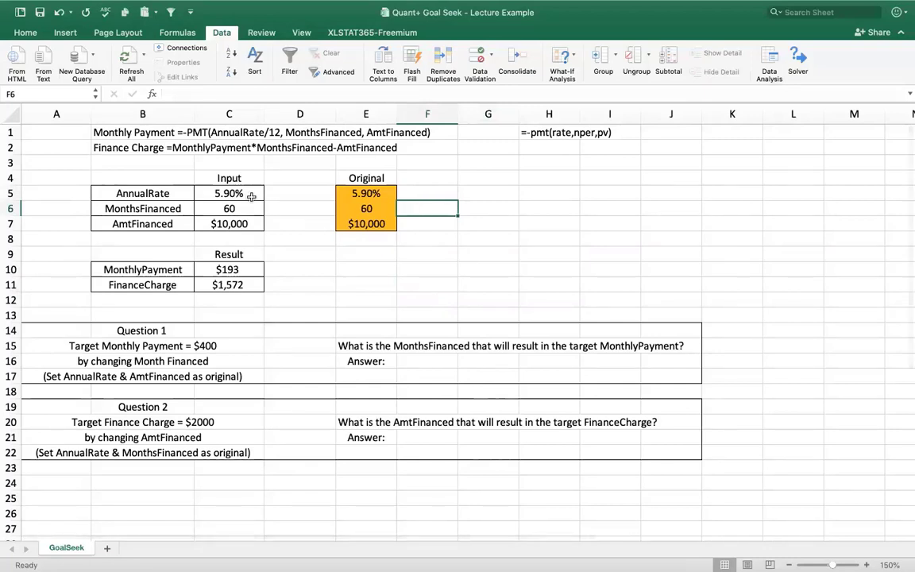
# Review the three loan input cells C5:C7 and the MonthlyPayment and FinanceCharge formulas in C10 and C11.
pyautogui.click(243, 193)
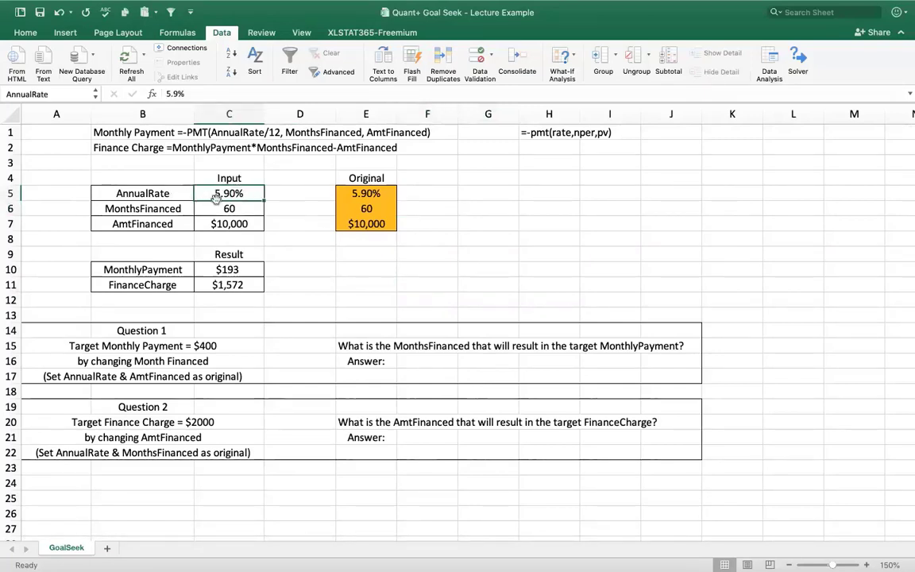
pyautogui.click(213, 207)
pyautogui.click(216, 226)
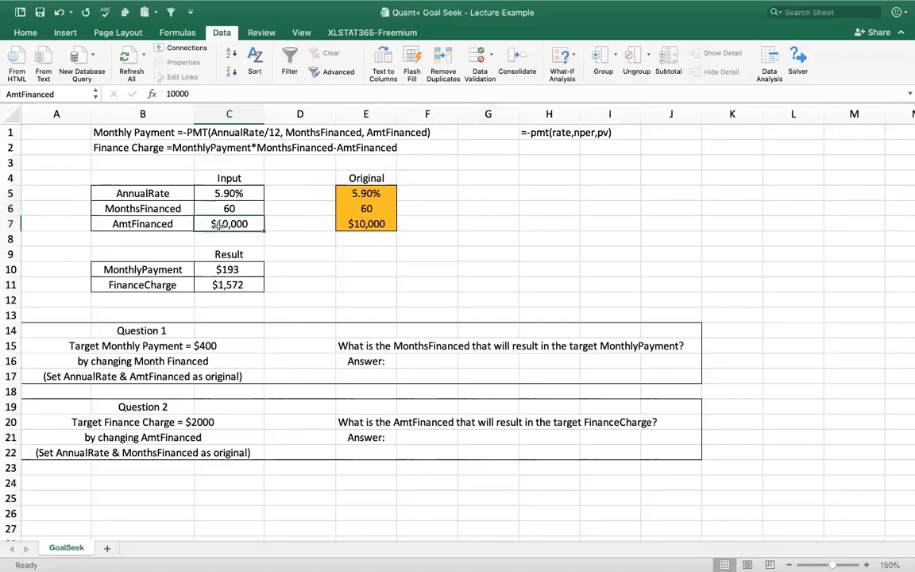
pyautogui.click(228, 269)
pyautogui.click(200, 285)
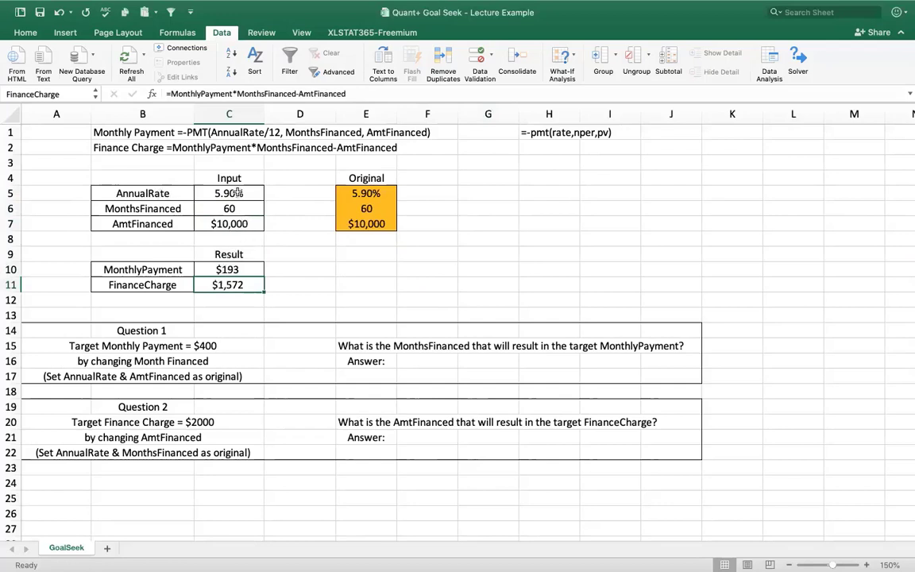
pyautogui.click(218, 193)
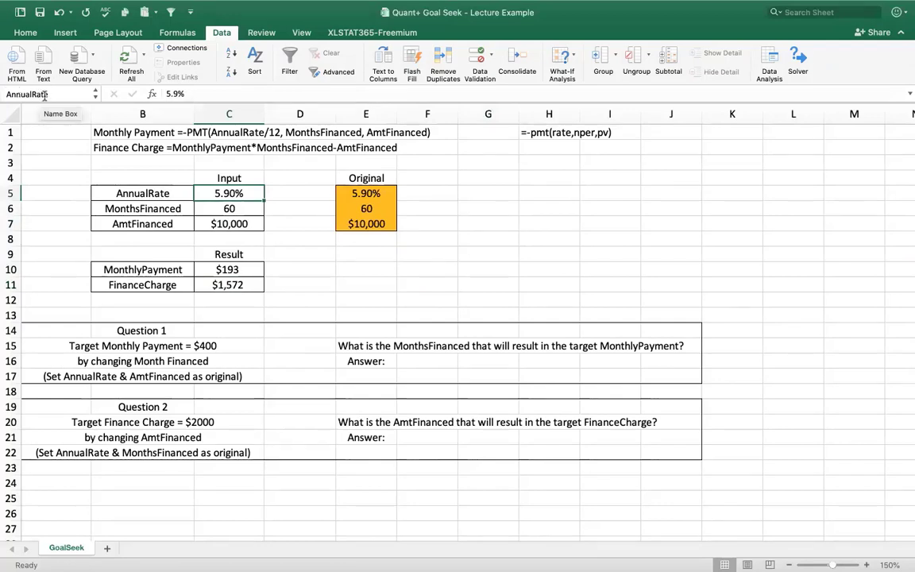
# Create a name for the AnnualRate value in C5 from the selection B5:C5, using the left column label.
pyautogui.moveTo(155, 193); pyautogui.dragTo(219, 193)
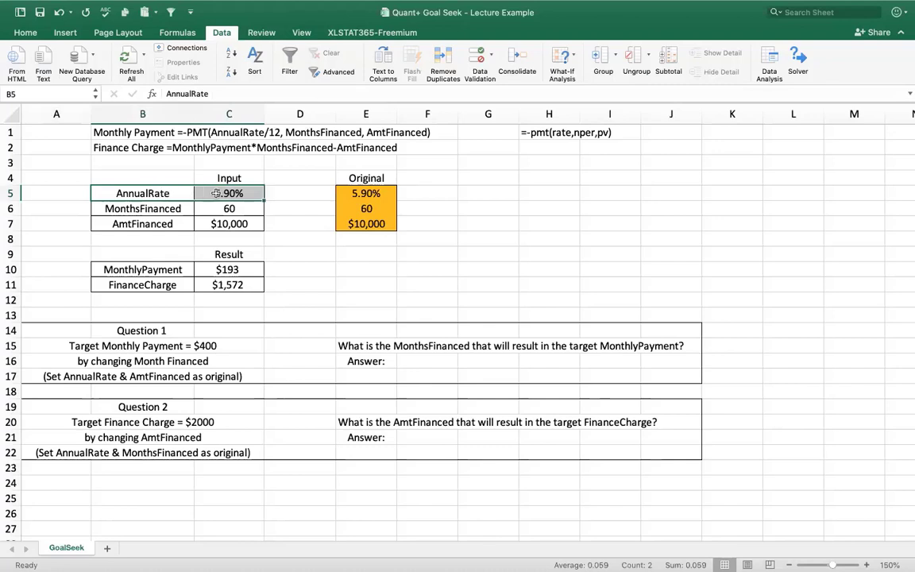
pyautogui.click(179, 34)
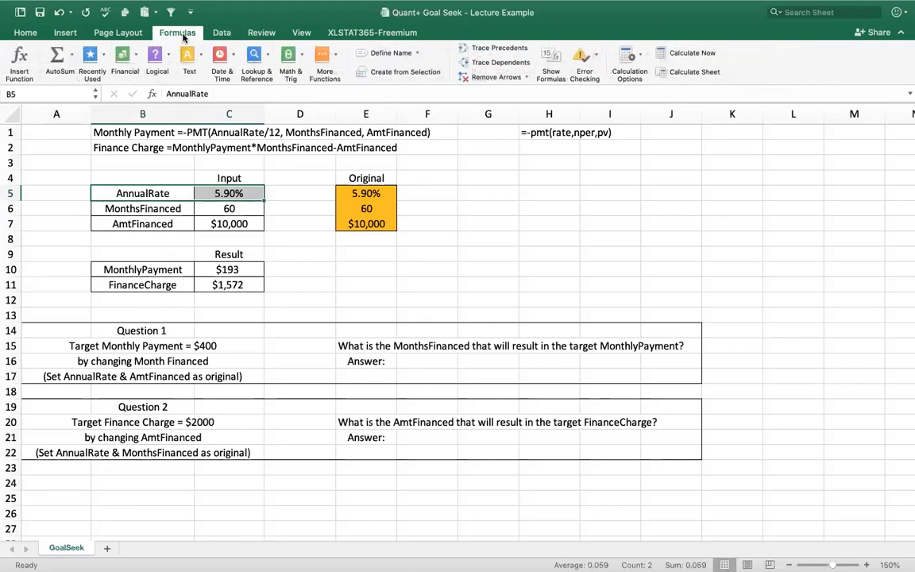
pyautogui.click(402, 73)
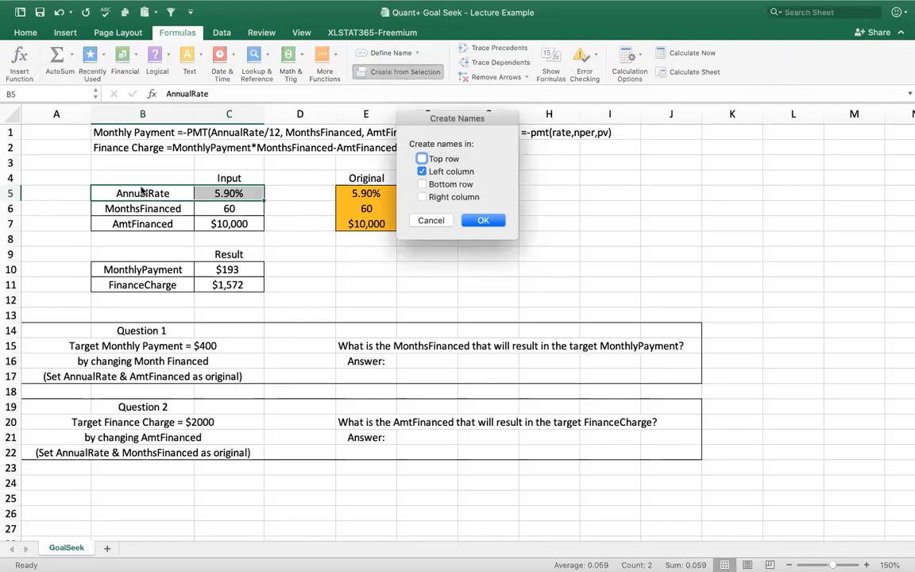
pyautogui.click(486, 222)
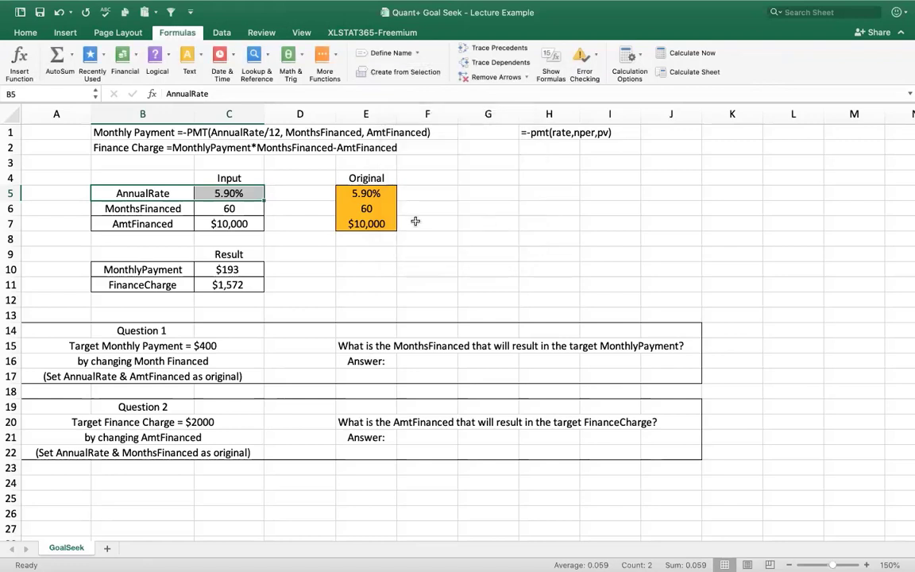
pyautogui.click(290, 193)
pyautogui.click(238, 193)
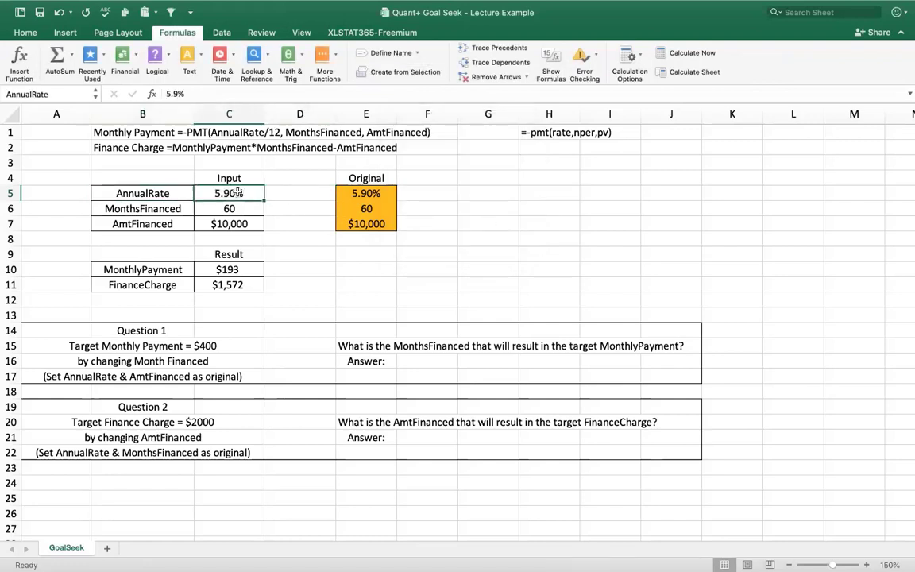
# Check the defined names of the AnnualRate, MonthsFinanced and AmtFinanced input cells.
pyautogui.press('Down')
pyautogui.press('Up')
pyautogui.press('Left')
pyautogui.press('Right')
pyautogui.click(170, 200)
pyautogui.click(207, 196)
pyautogui.click(225, 208)
pyautogui.press('Down')
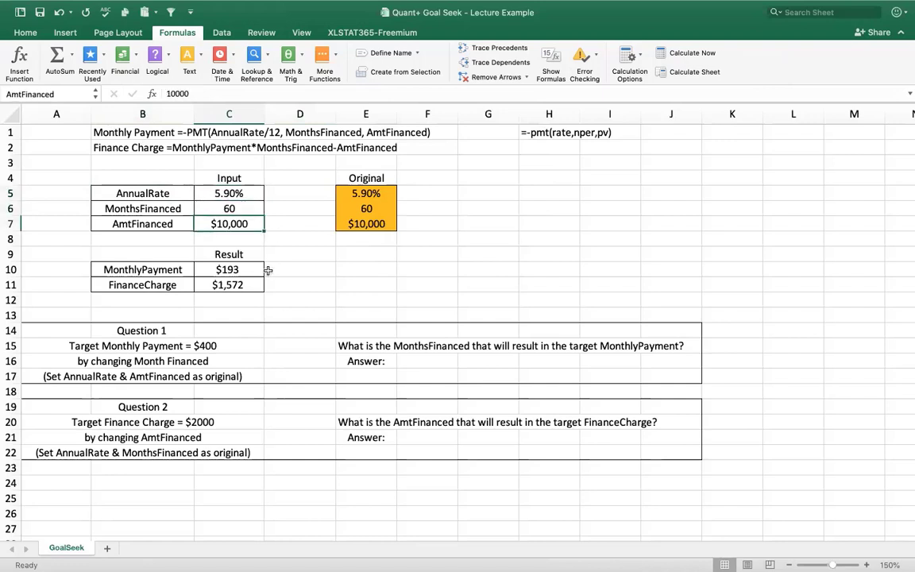
# Inspect the MonthlyPayment and FinanceCharge formulas and compare their arguments with the PMT syntax note in row 1.
pyautogui.click(227, 270)
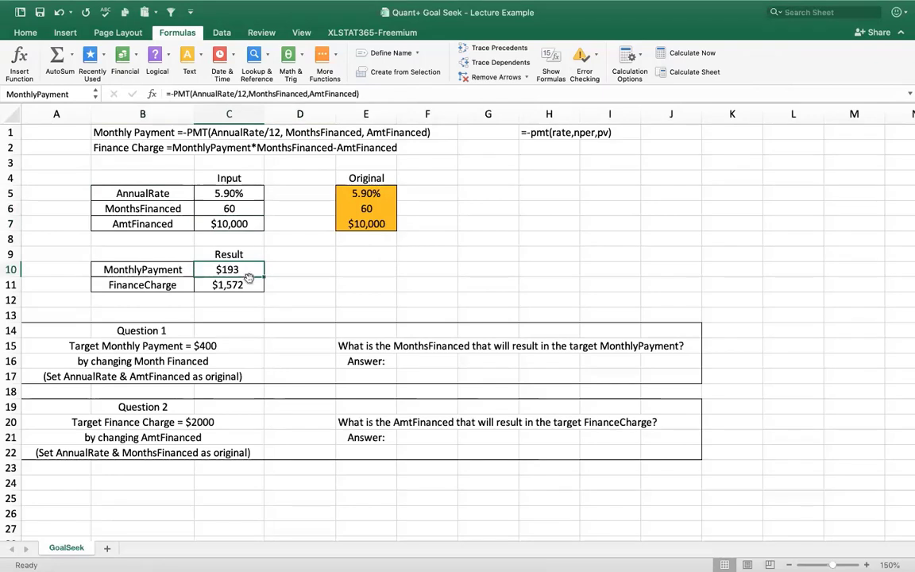
pyautogui.press('Down')
pyautogui.click(242, 270)
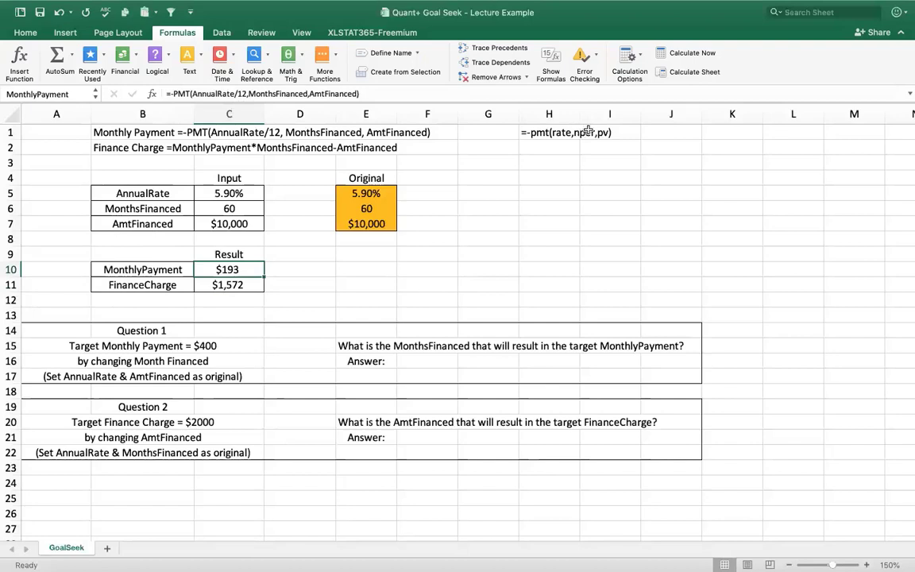
pyautogui.click(232, 210)
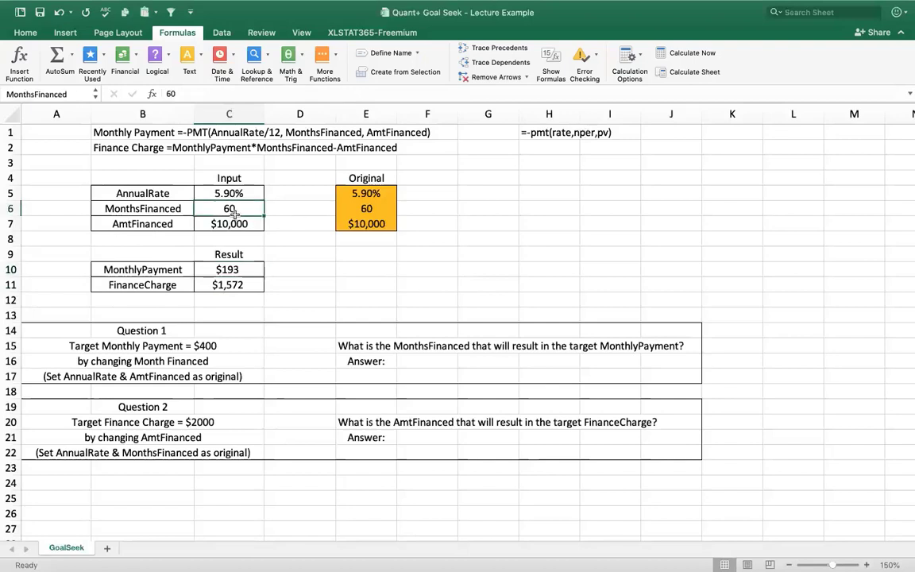
pyautogui.click(597, 133)
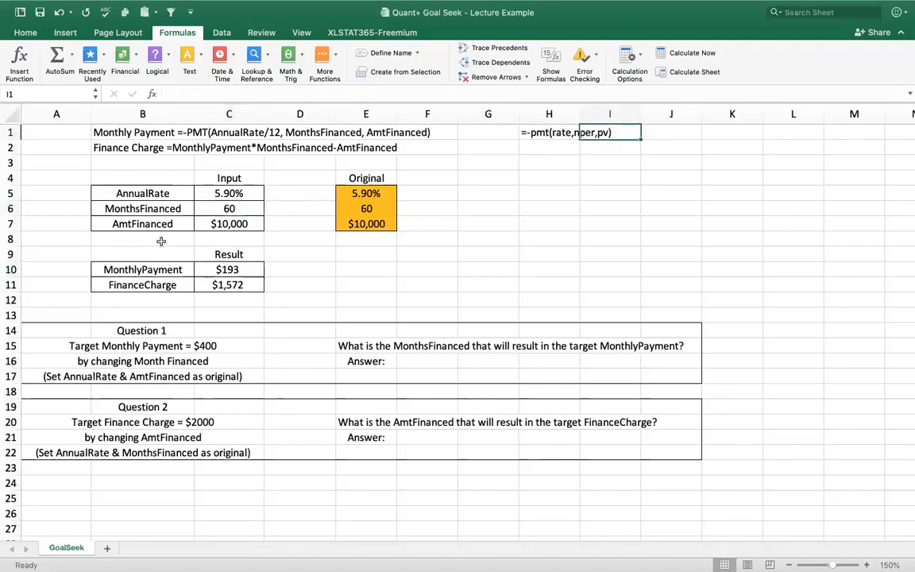
pyautogui.click(232, 270)
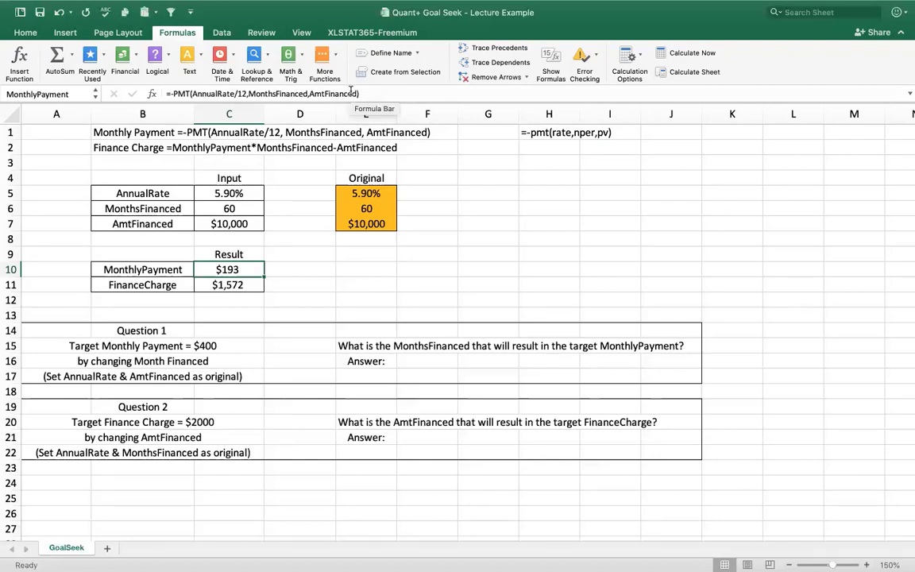
# Remove the minus sign before PMT in the MonthlyPayment formula in C10 and inspect the recalculated cell.
pyautogui.click(171, 94)
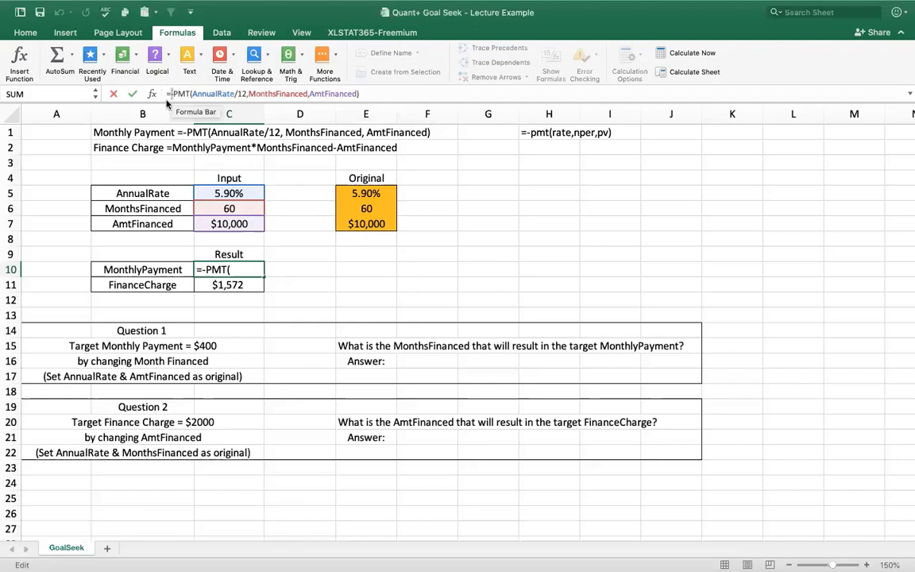
pyautogui.press('BackSpace')
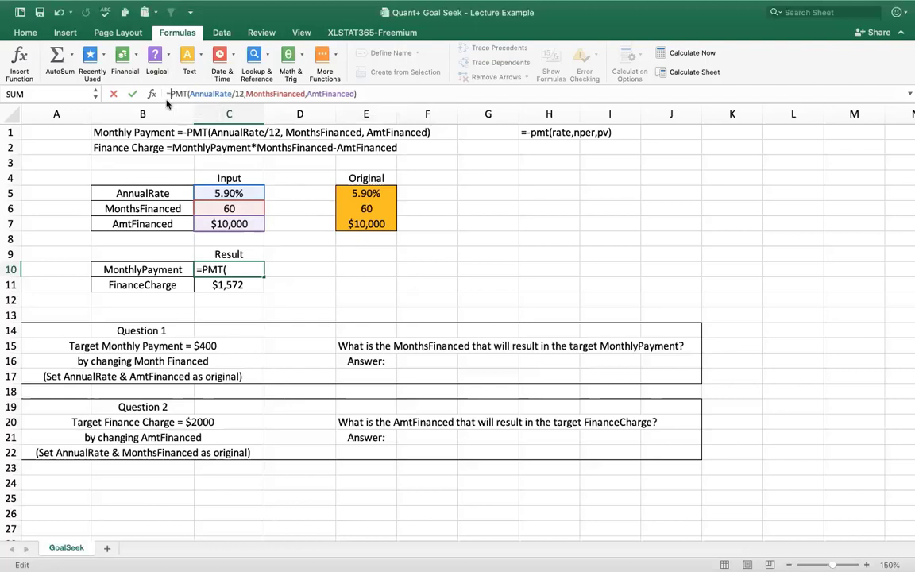
pyautogui.press('Return')
pyautogui.click(221, 270)
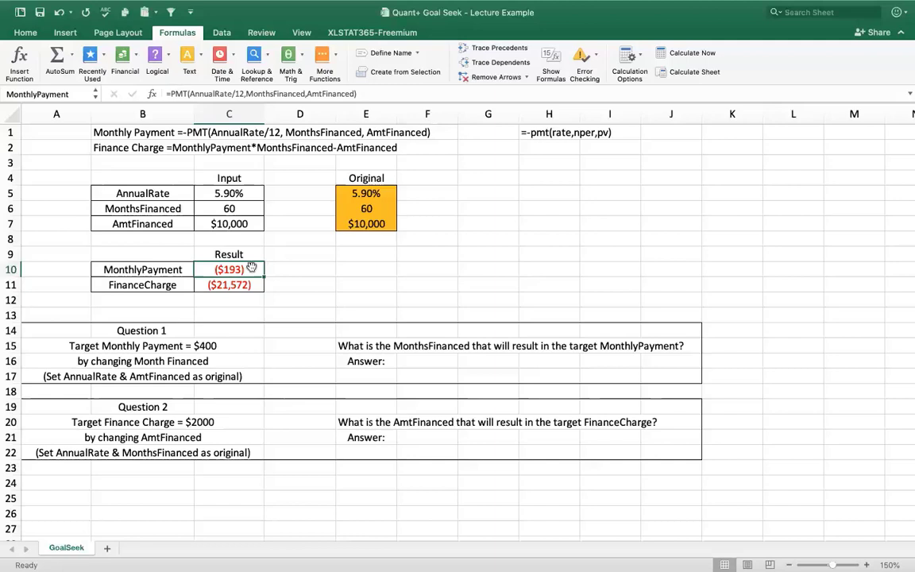
# Restore the minus sign so the MonthlyPayment formula reads =-PMT(AnnualRate/12,MonthsFinanced,AmtFinanced), and check both result cells.
pyautogui.click(169, 93)
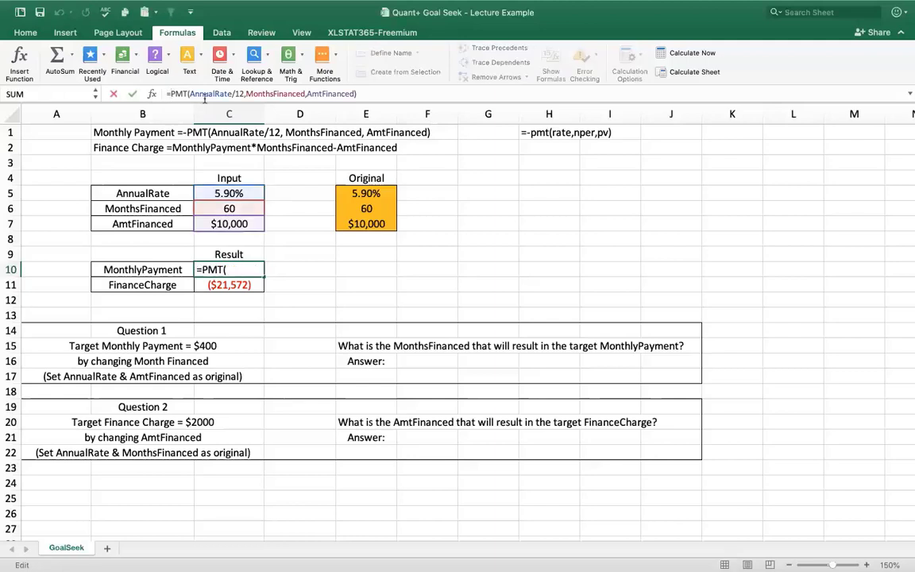
pyautogui.write('-')
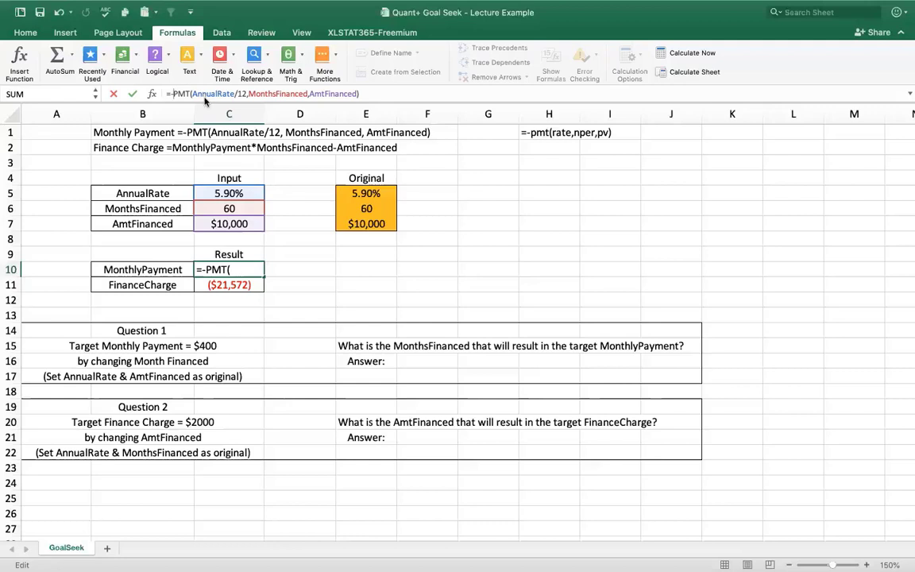
pyautogui.press('Return')
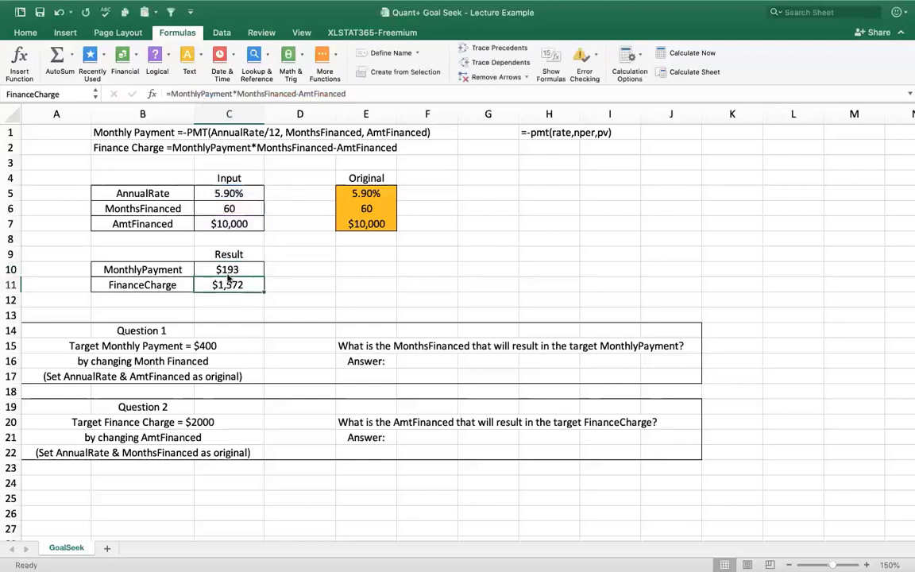
pyautogui.click(227, 271)
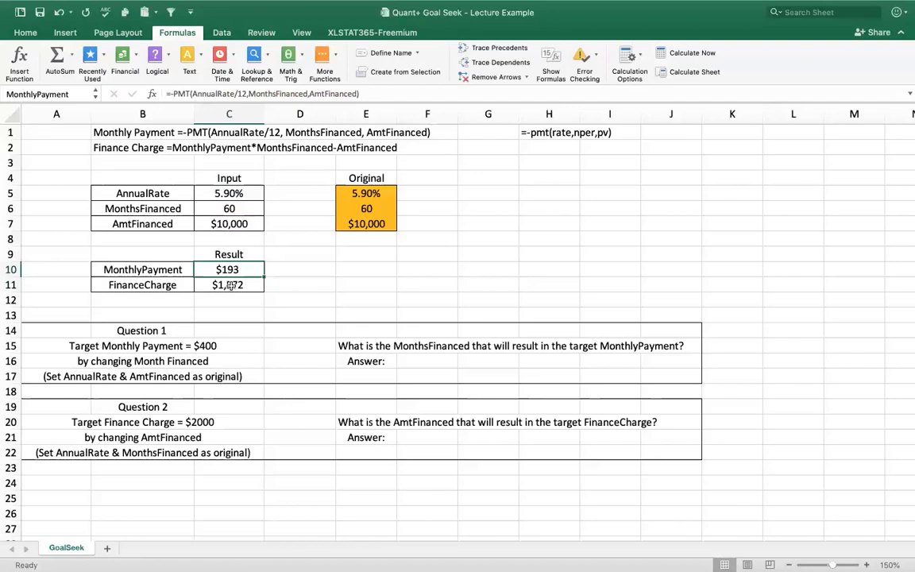
pyautogui.click(229, 285)
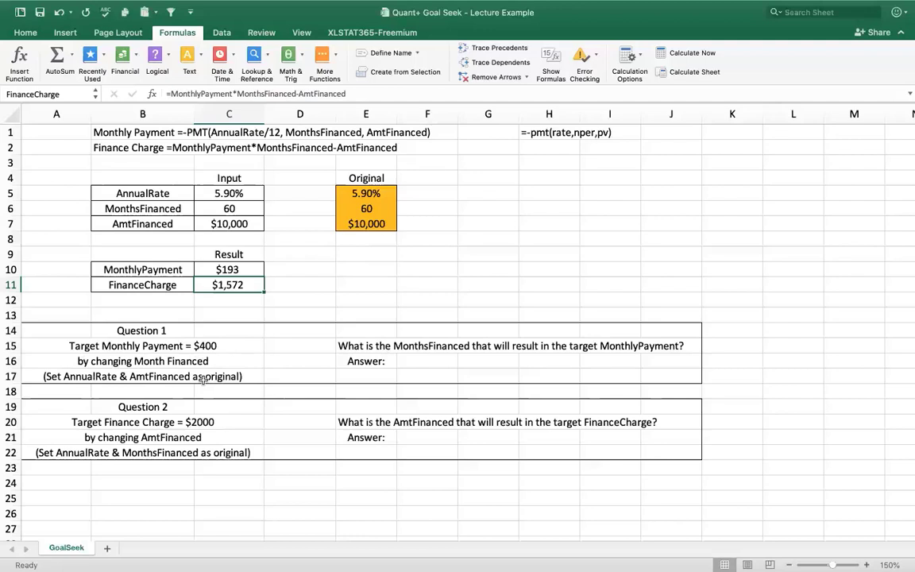
# Run Goal Seek to set MonthlyPayment in C10 to 400 by changing MonthsFinanced in C6, and keep the solution.
pyautogui.click(220, 33)
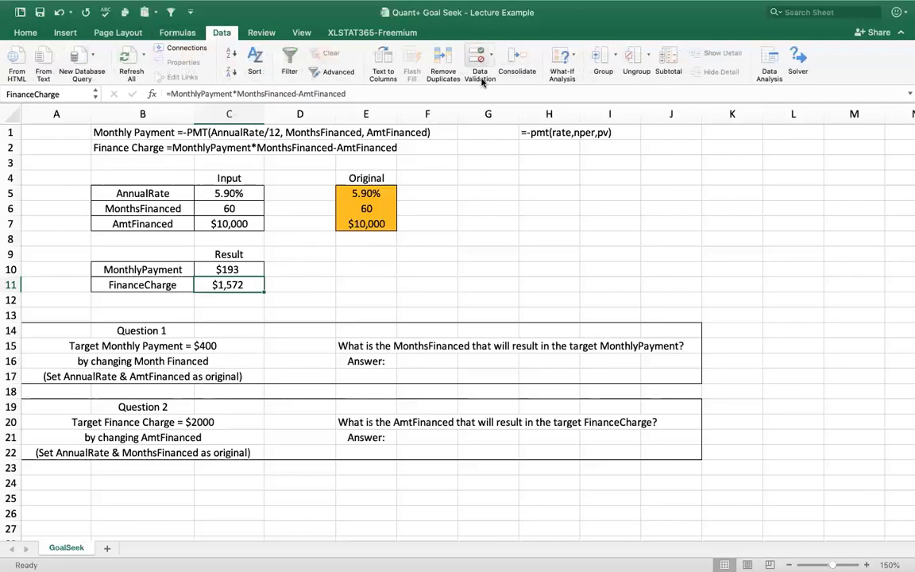
pyautogui.click(575, 58)
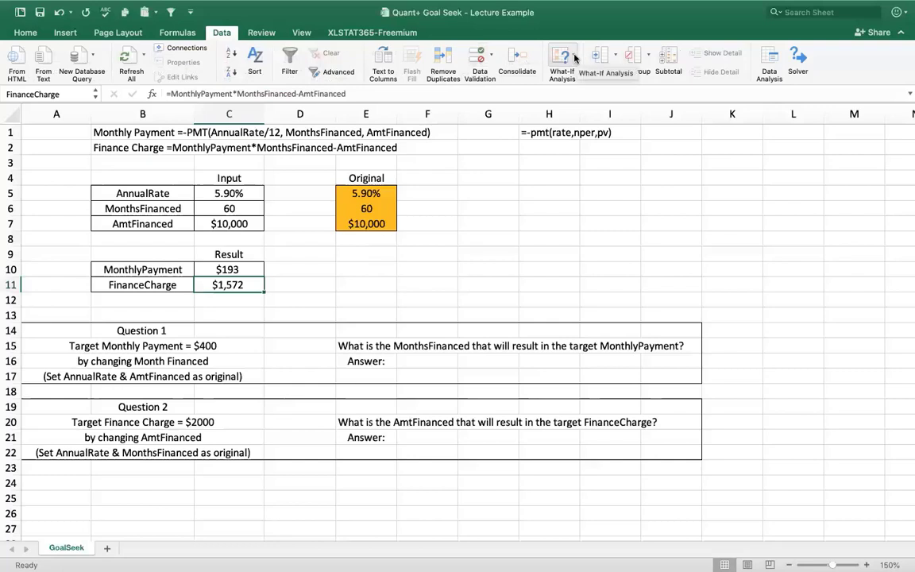
pyautogui.click(580, 94)
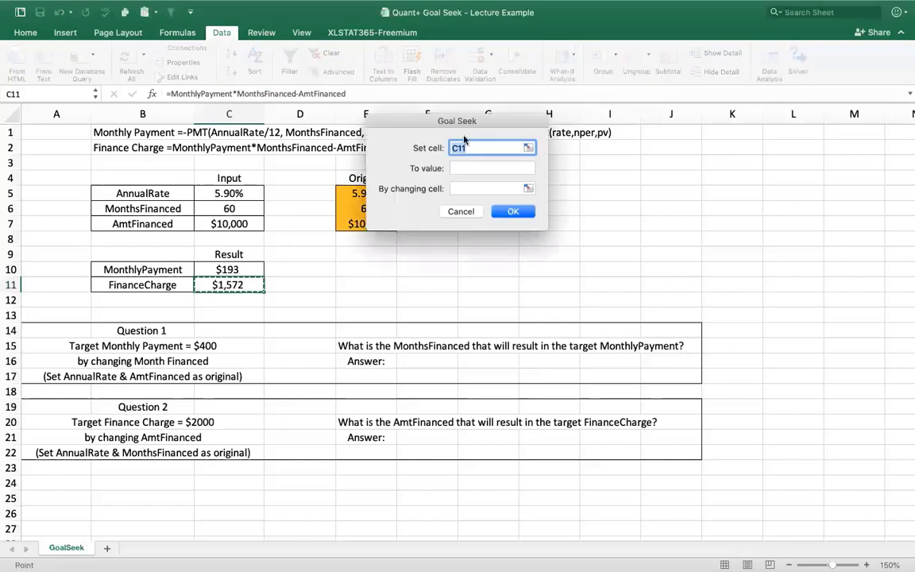
pyautogui.moveTo(467, 121); pyautogui.dragTo(542, 169)
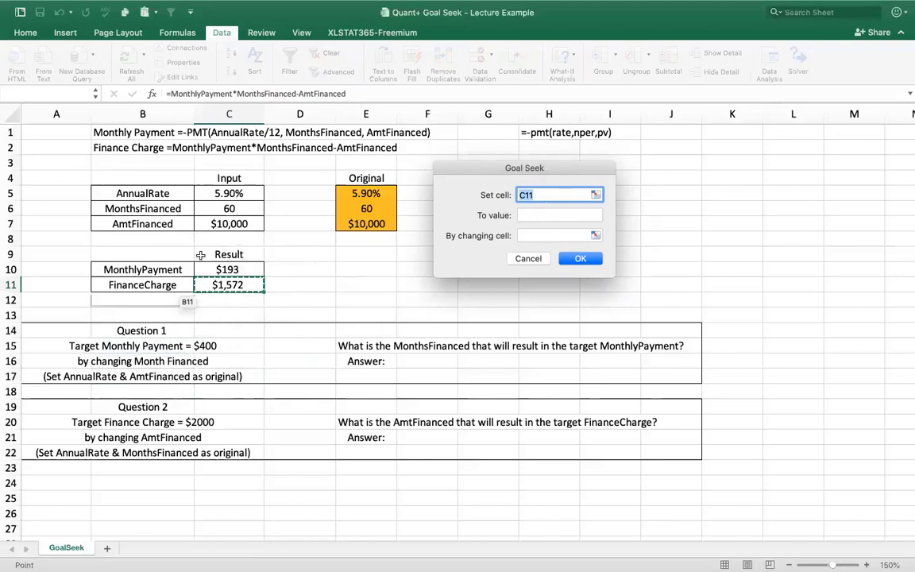
pyautogui.click(225, 270)
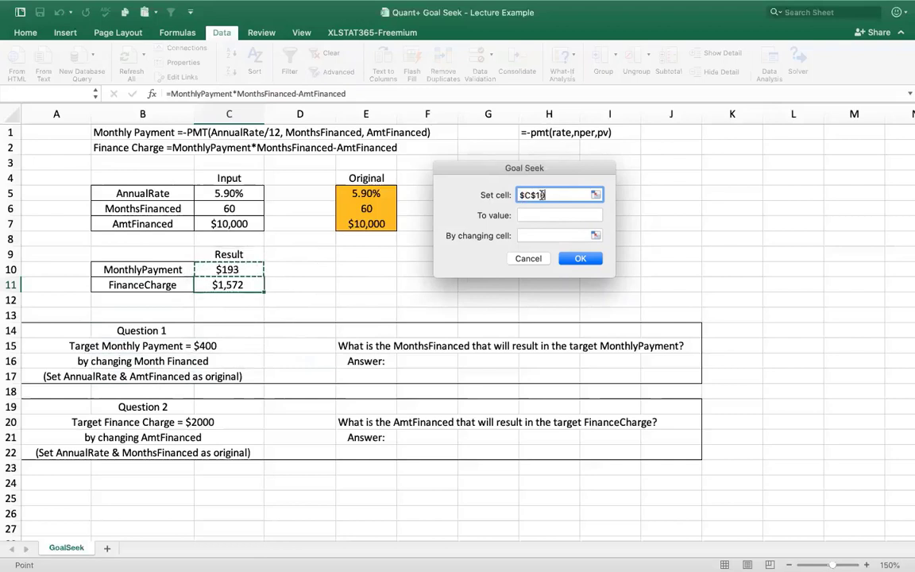
pyautogui.click(551, 215)
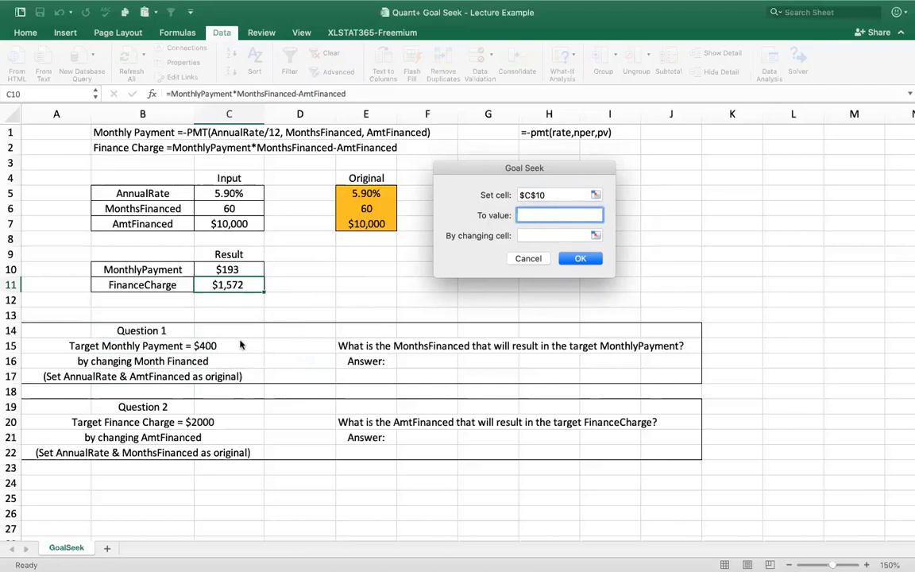
pyautogui.write('400')
pyautogui.click(560, 236)
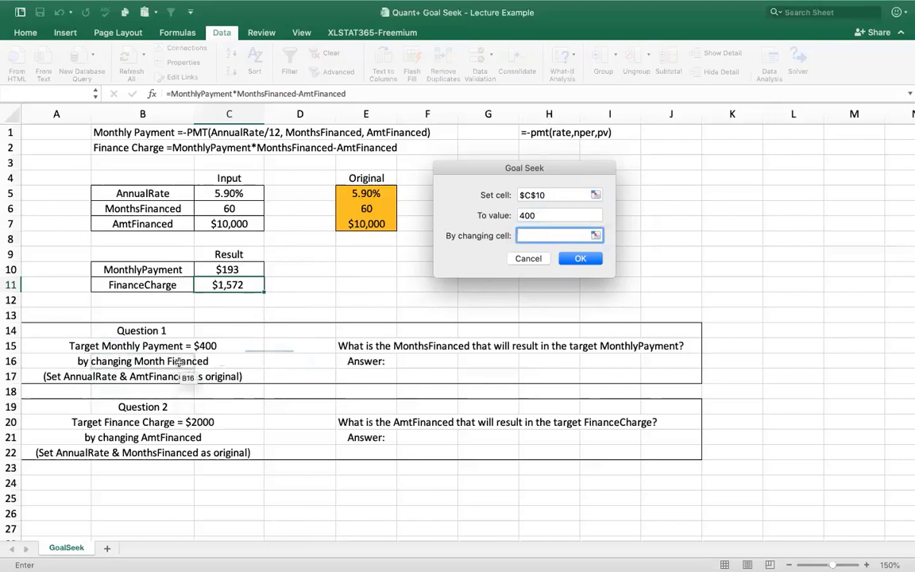
pyautogui.click(230, 208)
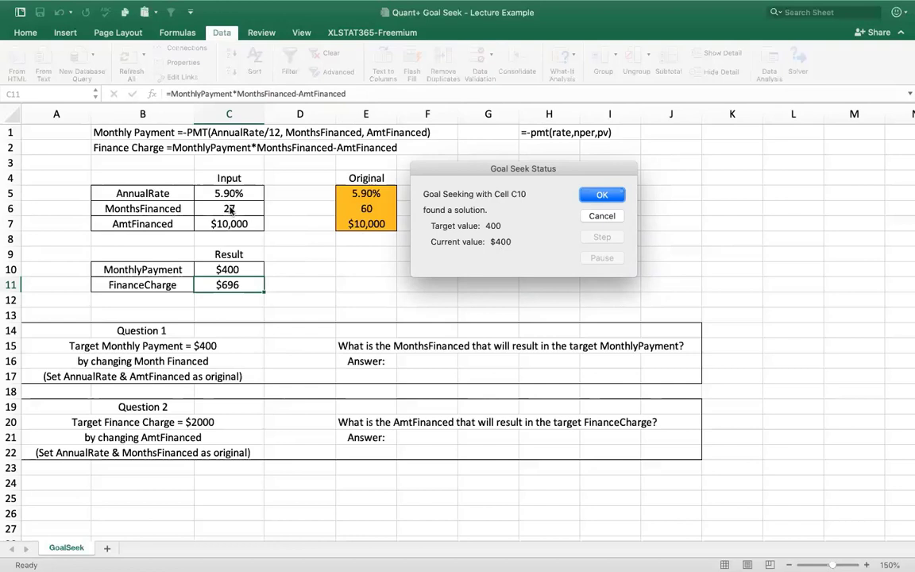
pyautogui.click(609, 196)
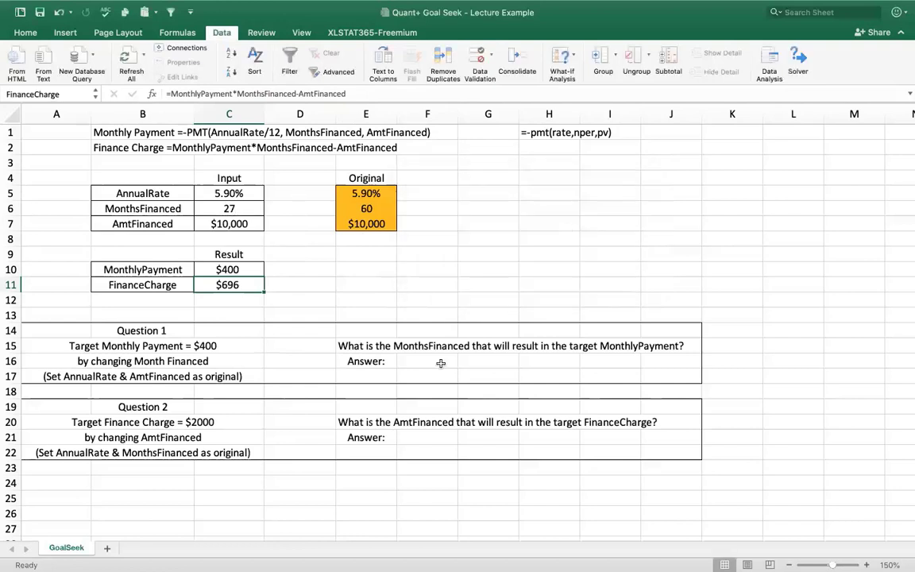
# Enter 27 as the Question 1 answer in cell F16.
pyautogui.click(435, 362)
pyautogui.write('27')
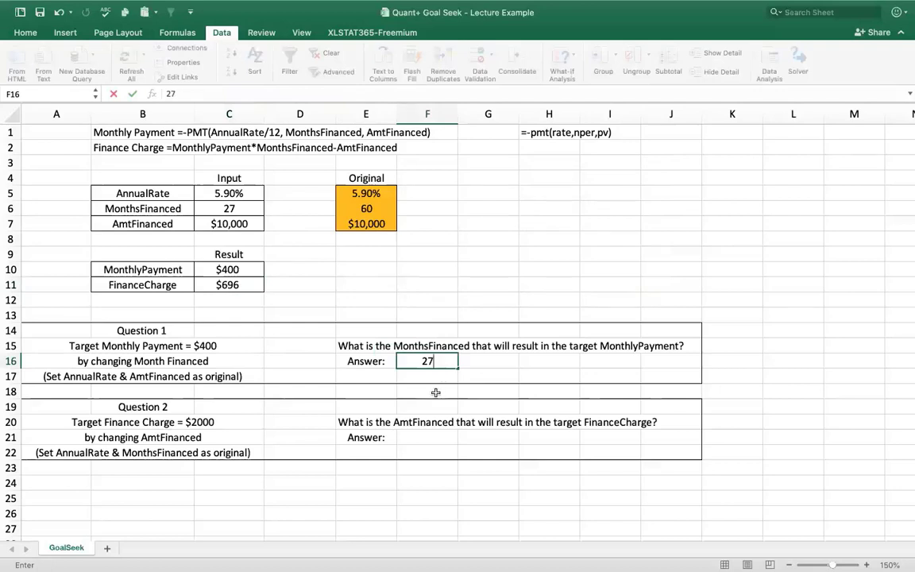
pyautogui.click(494, 286)
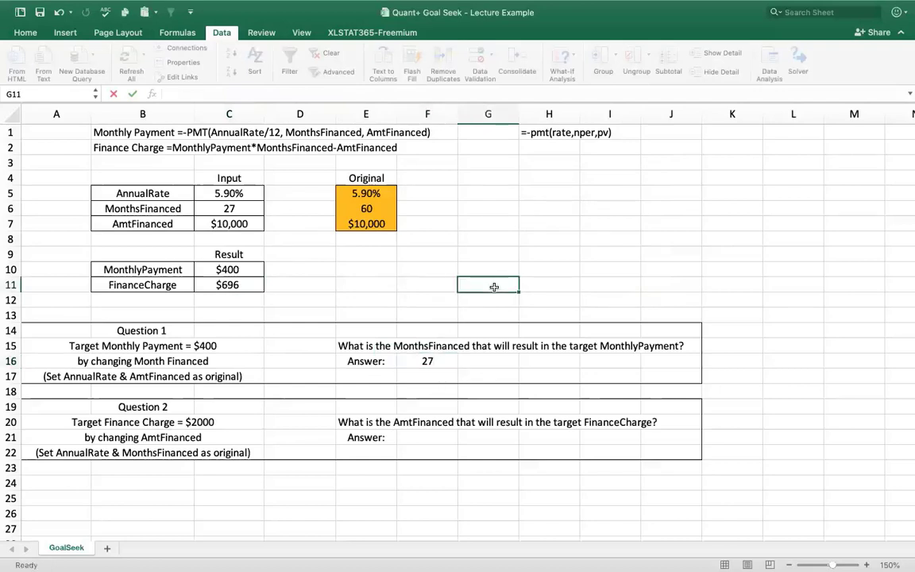
pyautogui.click(369, 284)
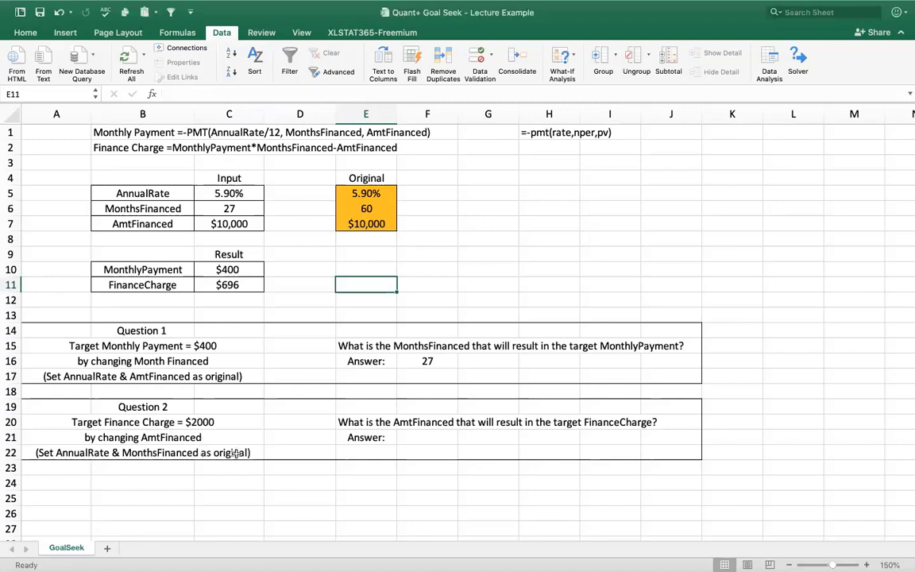
# Reset MonthsFinanced in C6 to its original value of 60.
pyautogui.click(228, 208)
pyautogui.write('60')
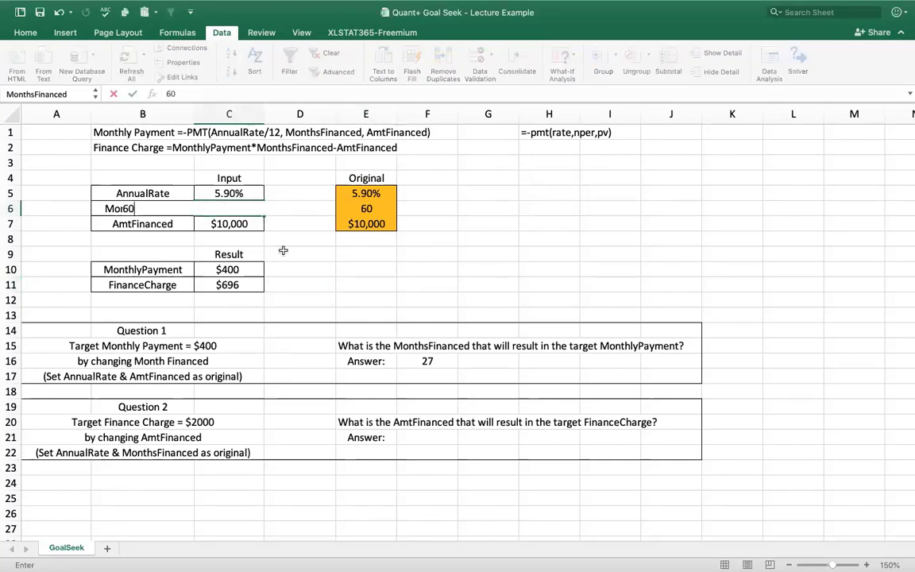
pyautogui.press('Return')
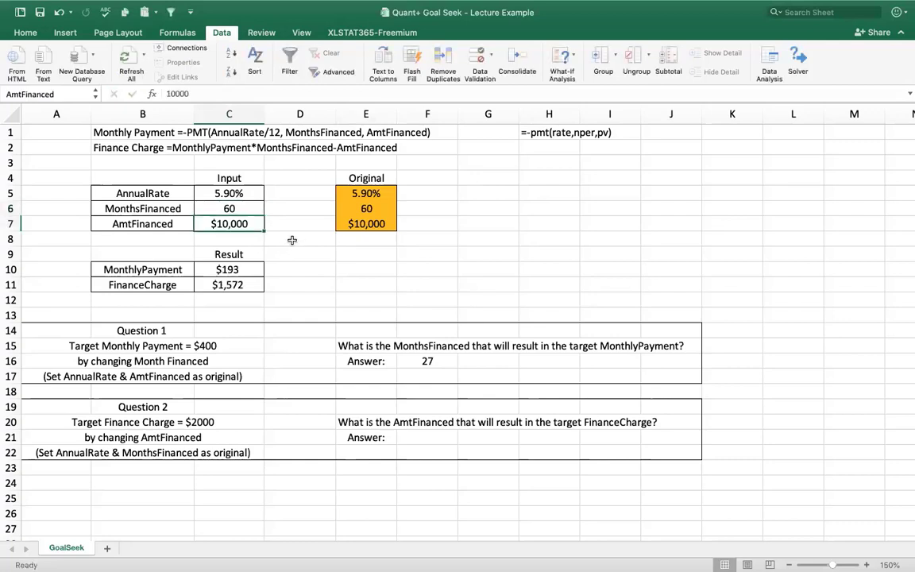
# Run Goal Seek to set FinanceCharge in C11 to 2000 by changing AmtFinanced in C7, and keep the solution.
pyautogui.click(561, 62)
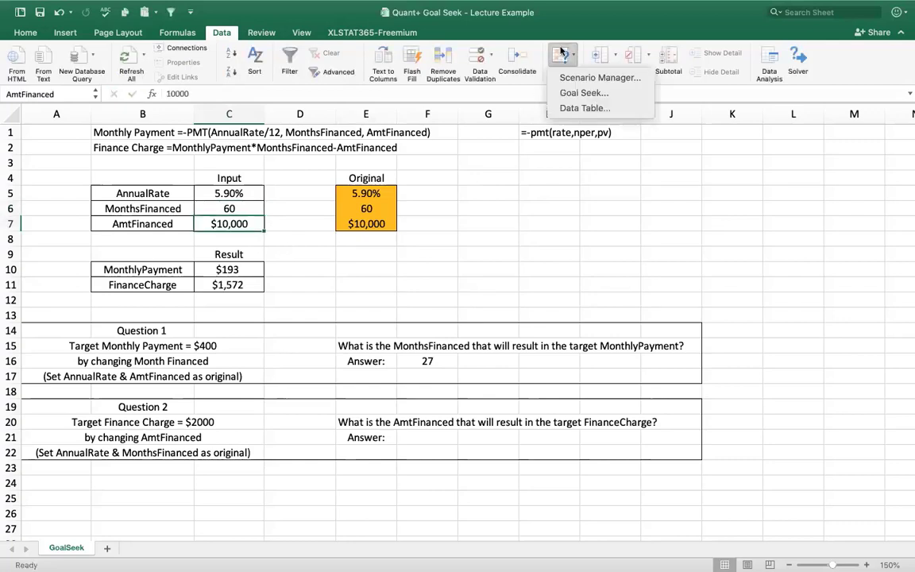
pyautogui.click(574, 97)
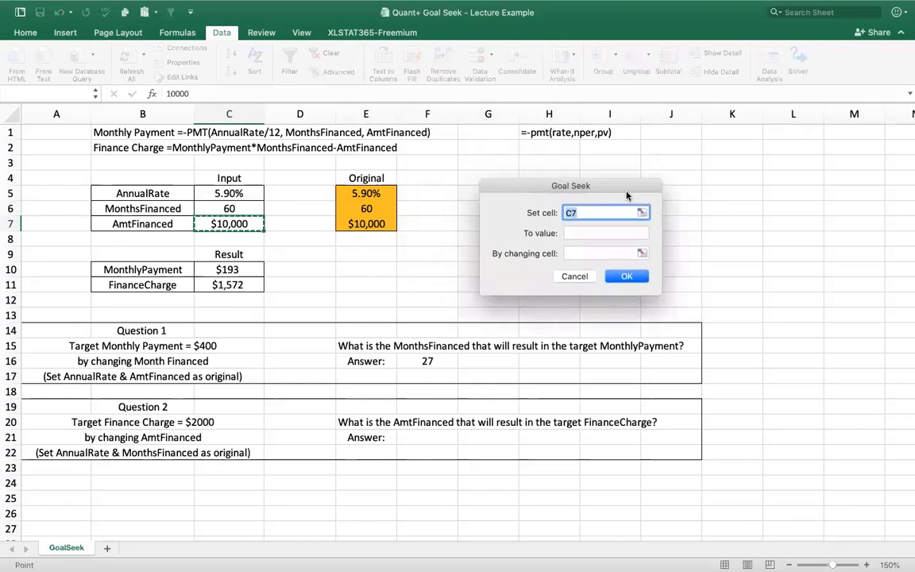
pyautogui.click(235, 284)
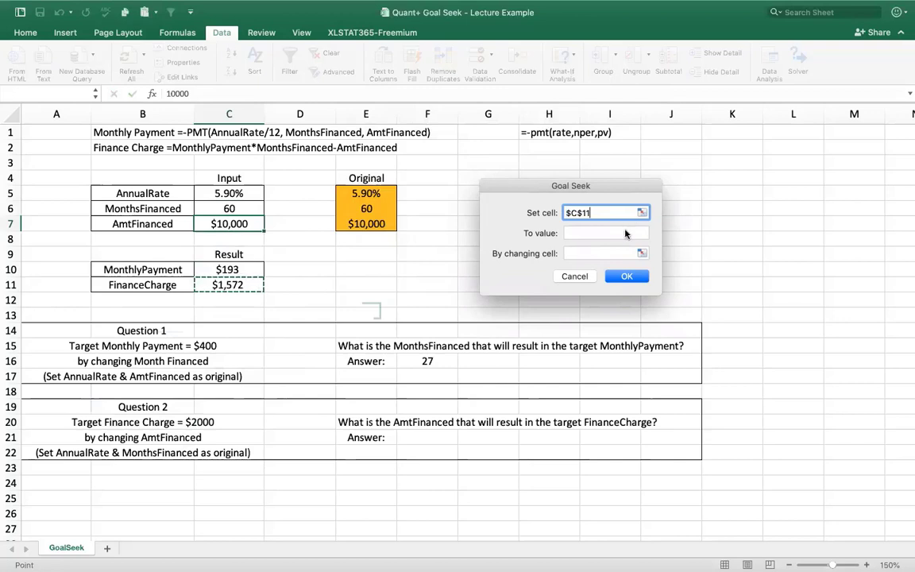
pyautogui.click(625, 231)
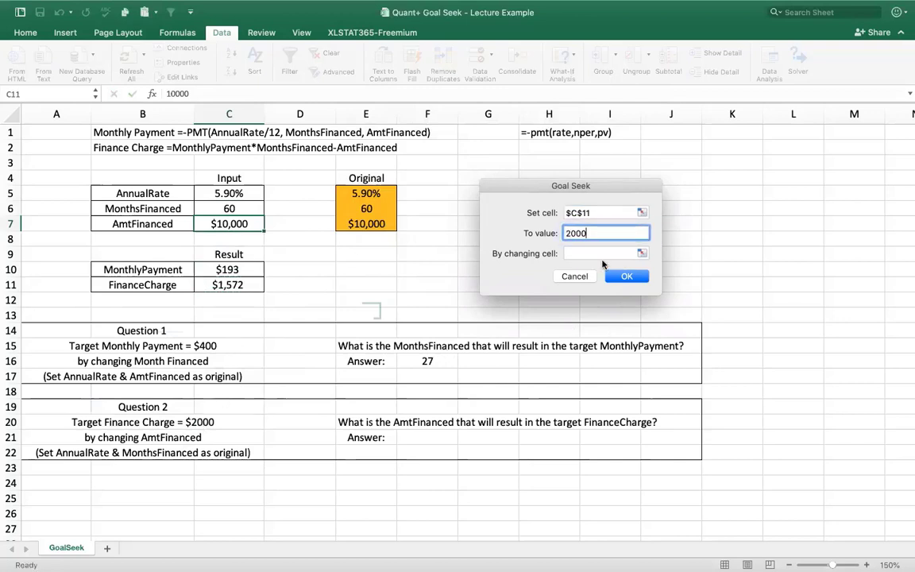
pyautogui.click(603, 254)
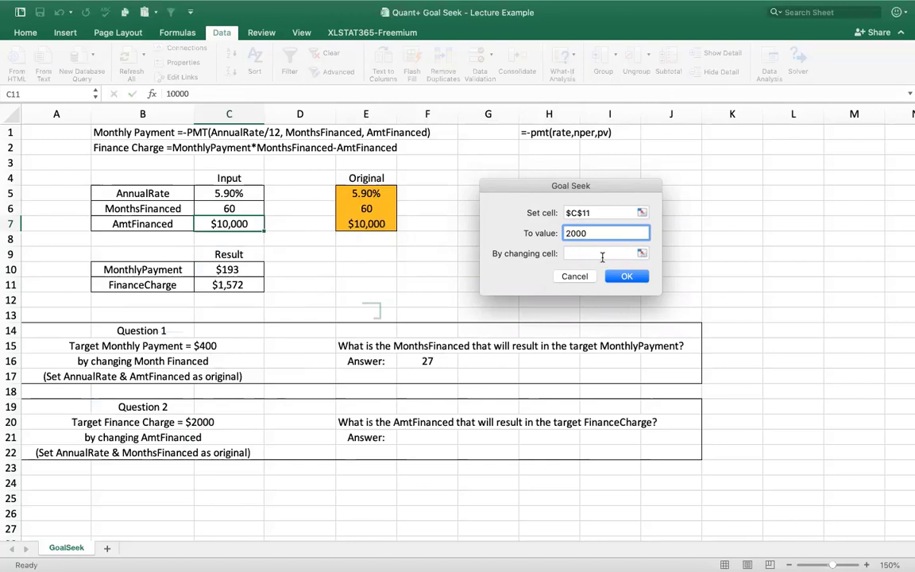
pyautogui.click(228, 224)
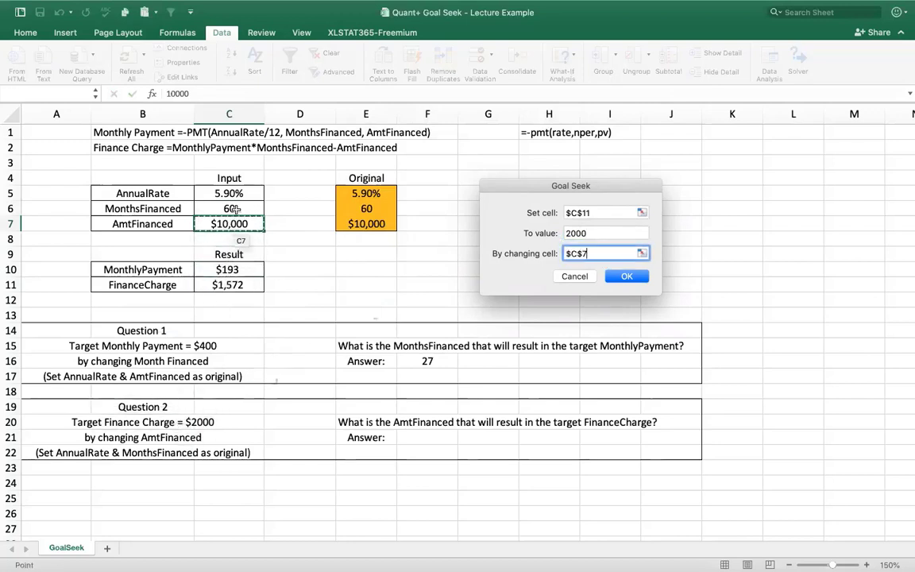
pyautogui.click(633, 282)
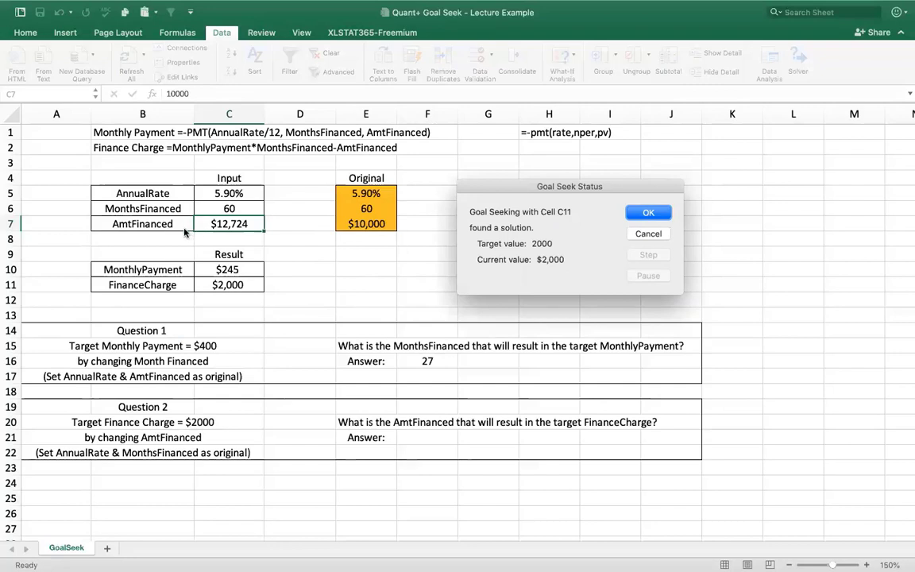
pyautogui.click(648, 213)
# Enter 12724 as the Question 2 answer in cell F21.
pyautogui.click(446, 434)
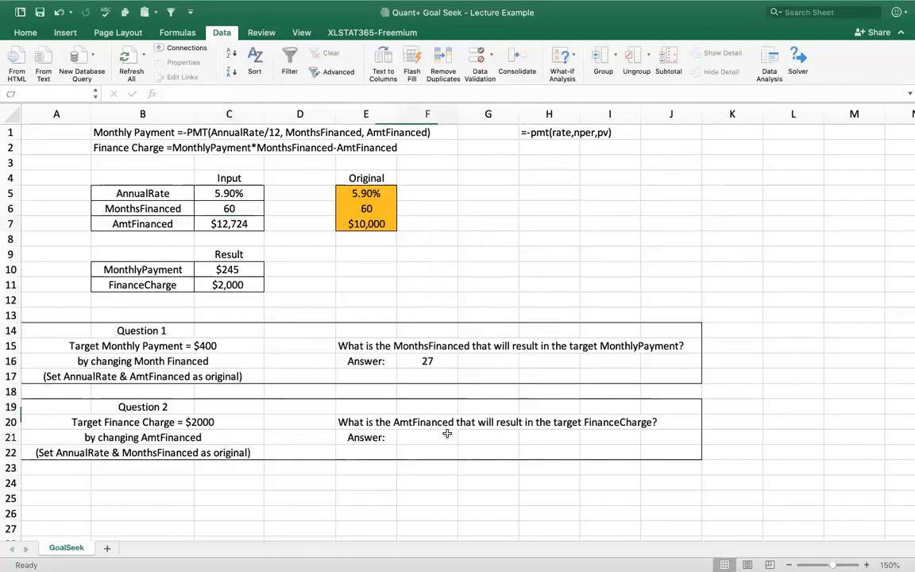
pyautogui.write('12724')
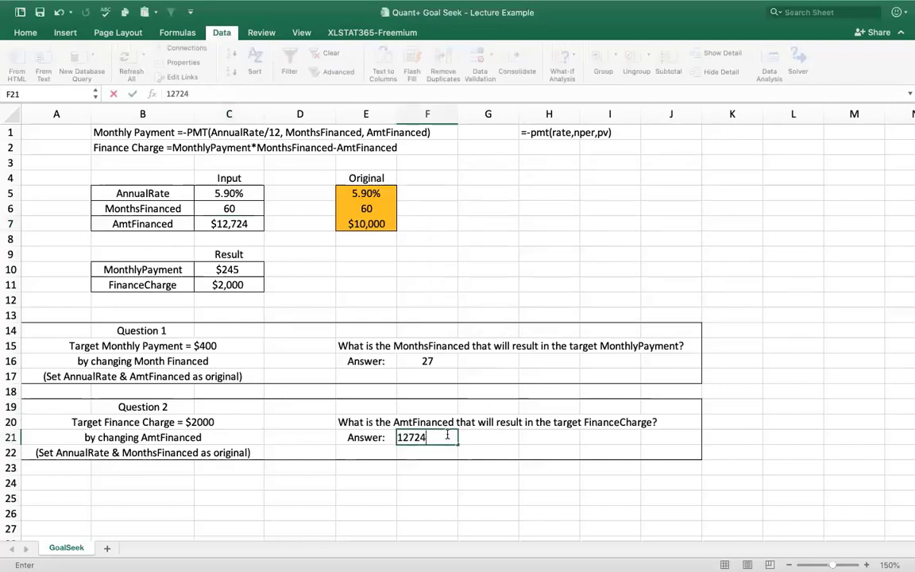
pyautogui.press('Return')
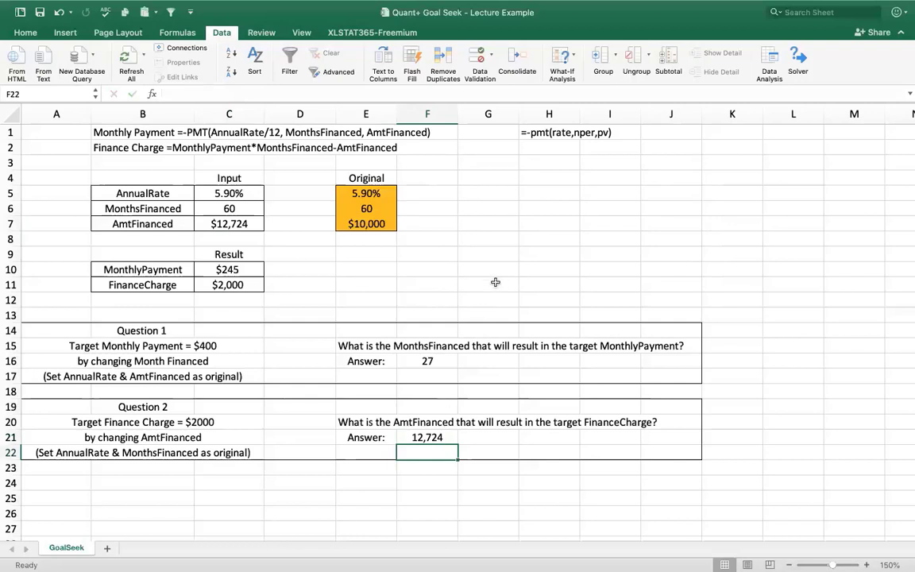
pyautogui.moveTo(355, 270); pyautogui.dragTo(390, 266)
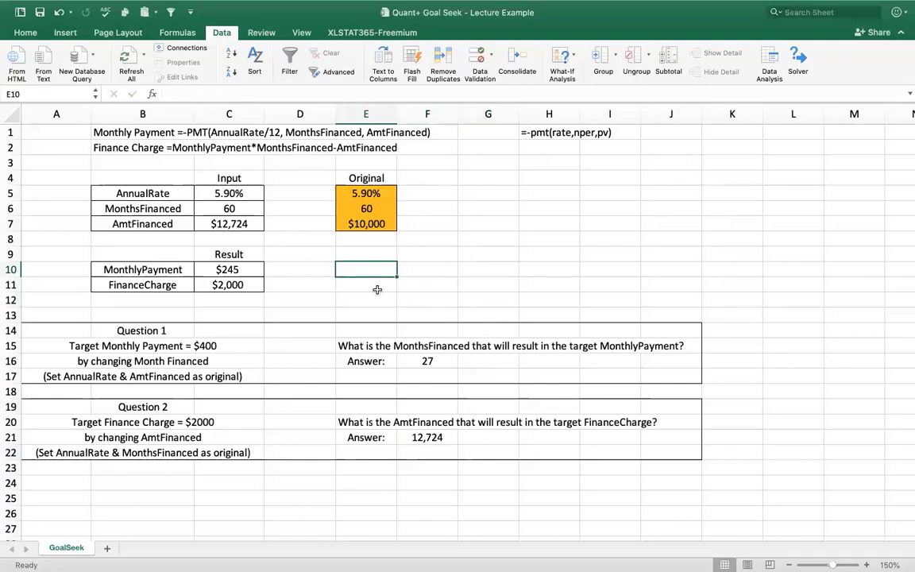
pyautogui.click(377, 290)
pyautogui.click(364, 270)
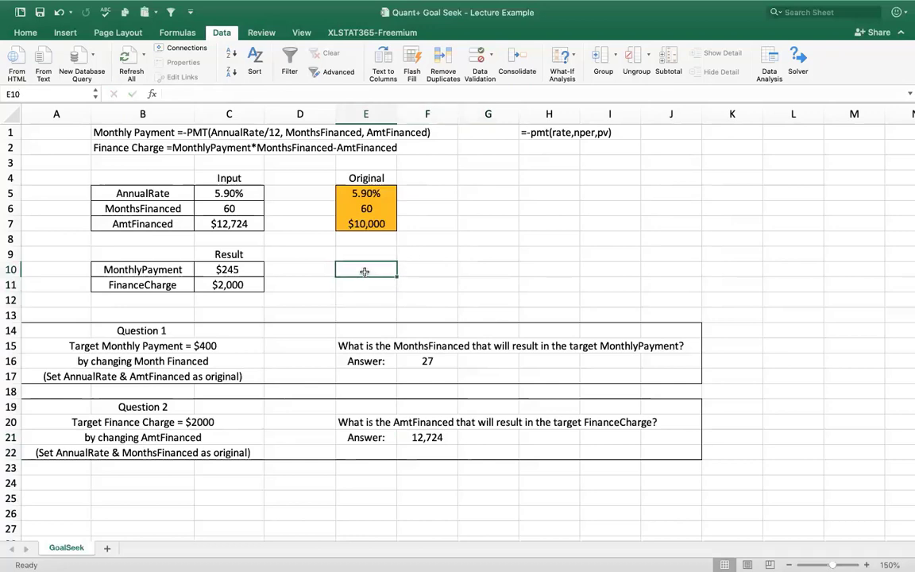
pyautogui.click(437, 259)
pyautogui.click(346, 287)
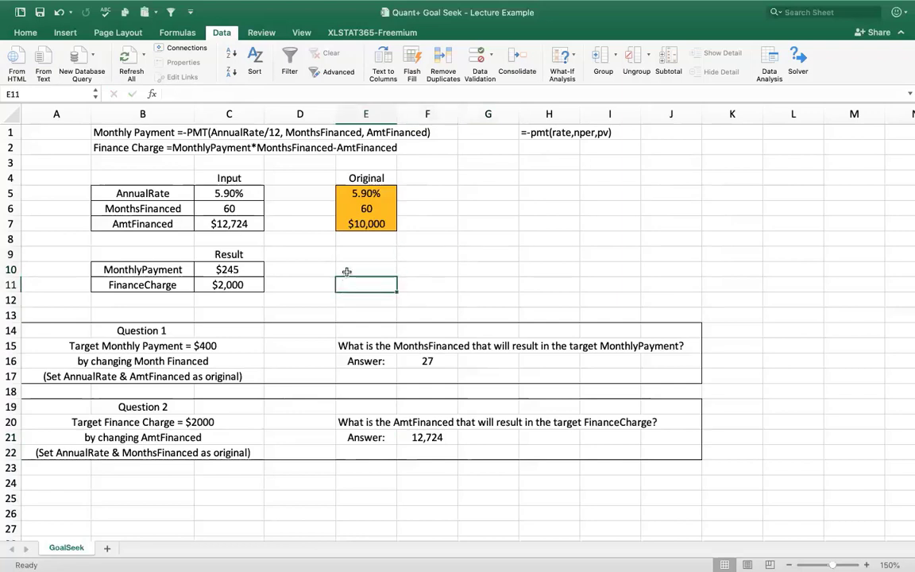
pyautogui.moveTo(351, 267); pyautogui.dragTo(485, 290)
pyautogui.click(379, 267)
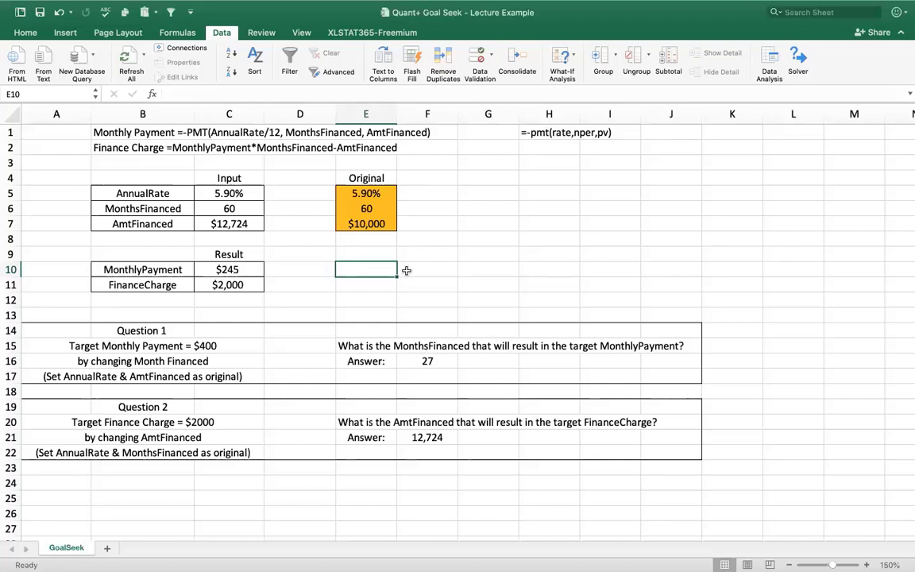
pyautogui.click(408, 271)
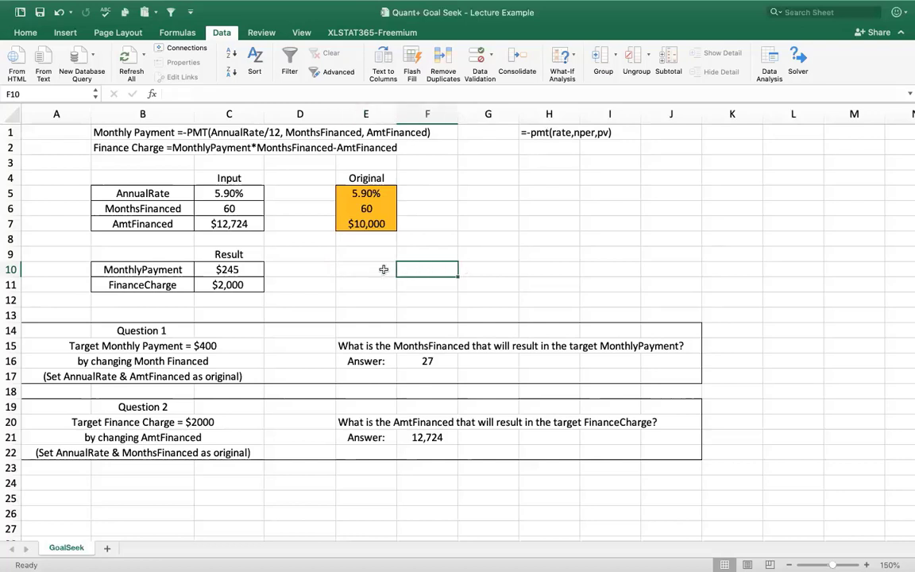
pyautogui.click(382, 270)
pyautogui.moveTo(382, 270); pyautogui.dragTo(511, 279)
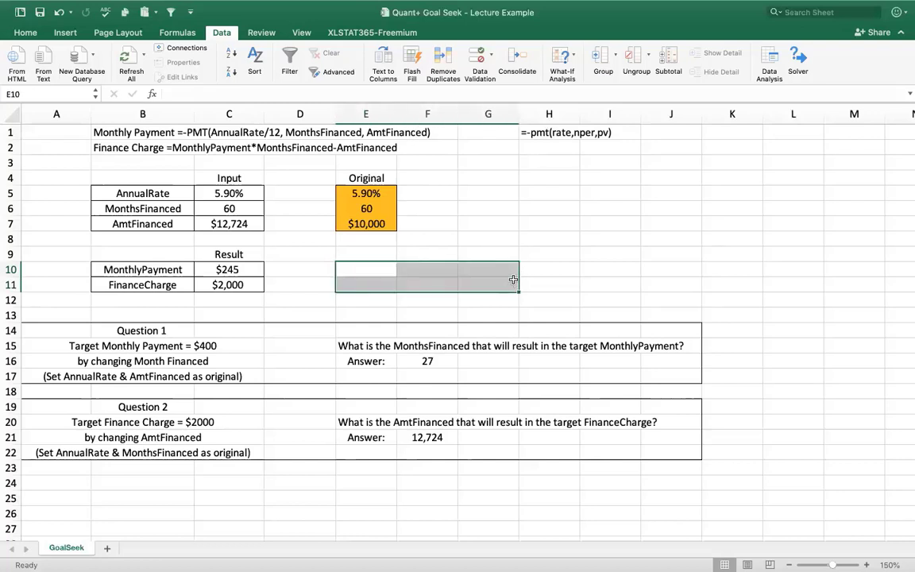
pyautogui.click(498, 282)
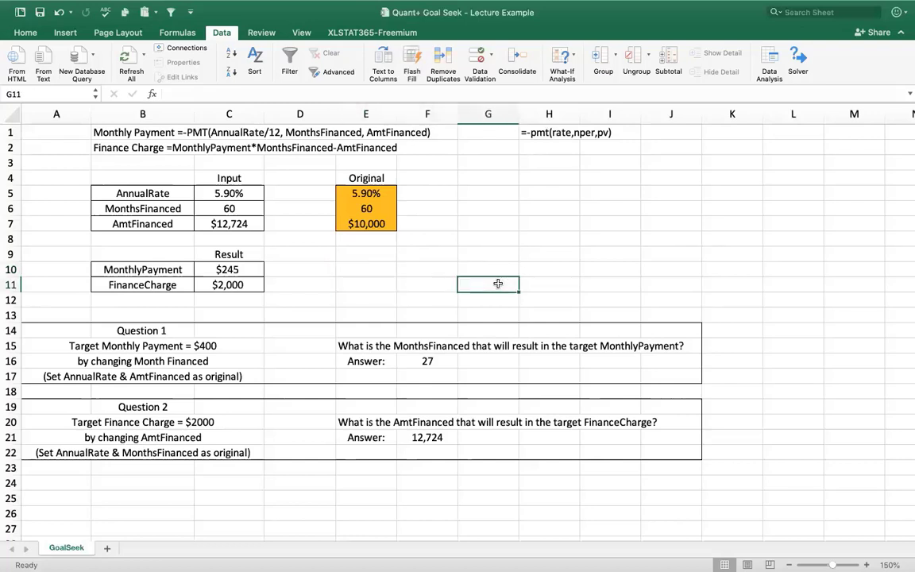
pyautogui.click(373, 270)
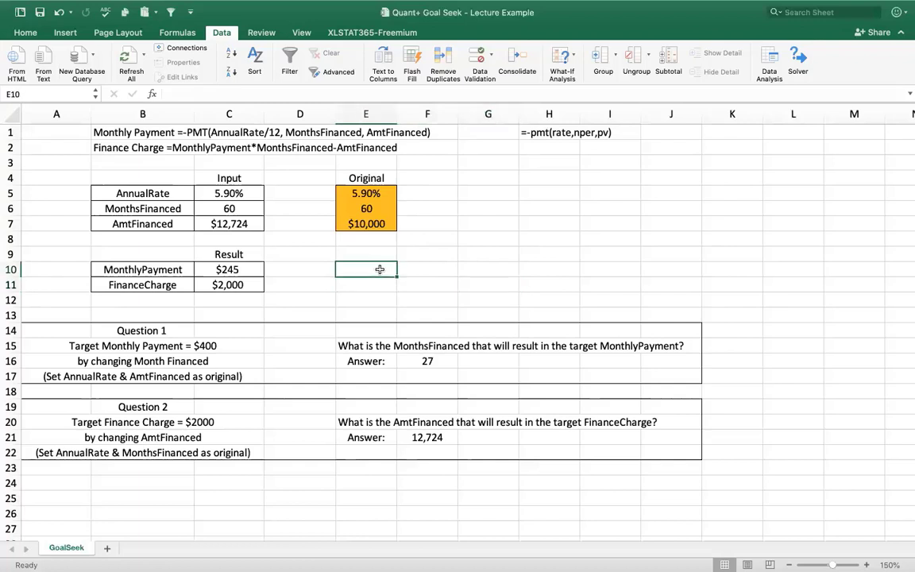
pyautogui.moveTo(370, 270); pyautogui.dragTo(492, 284)
pyautogui.click(527, 297)
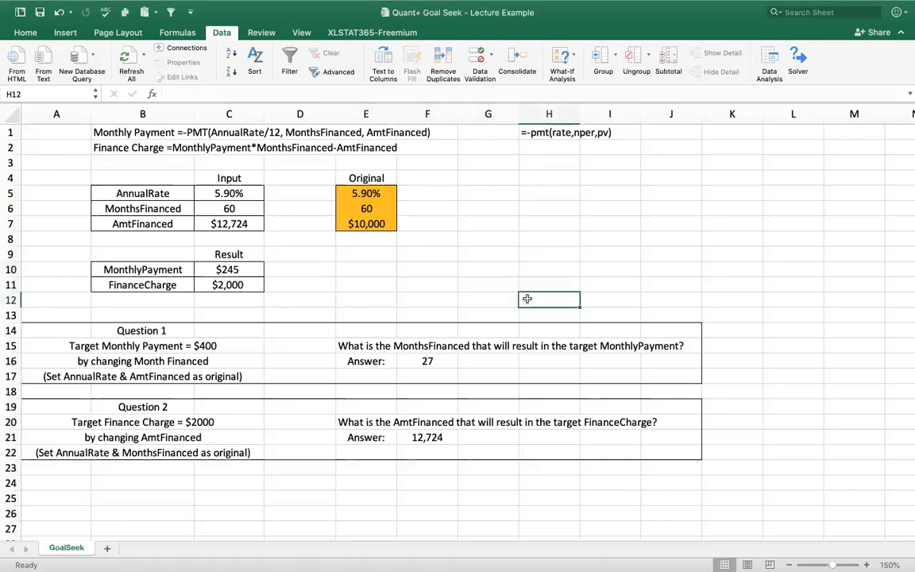